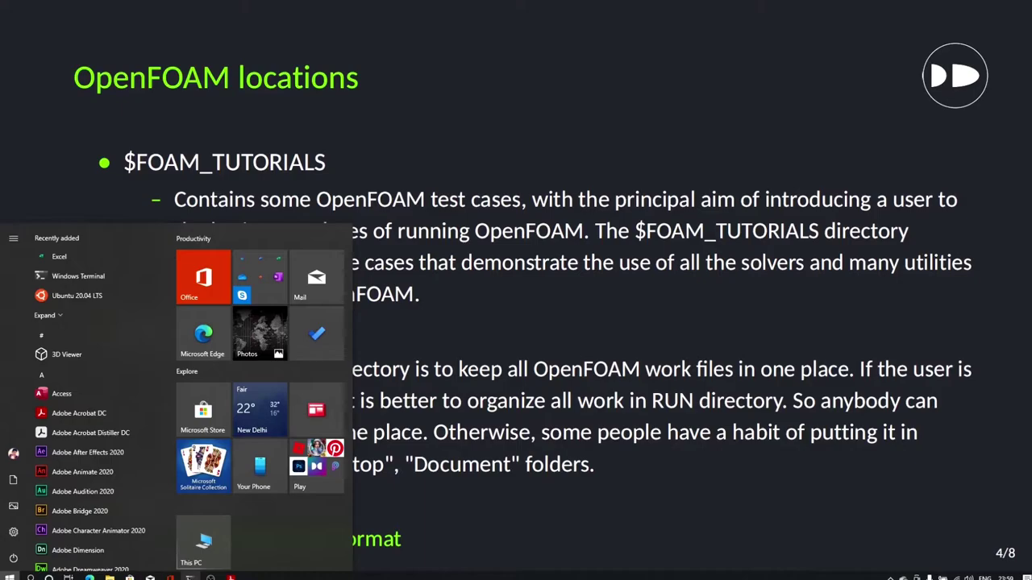
# Step: Open Windows Terminal and change to the OpenFOAM run directory with cd $FOAM_RUN
pyautogui.click(344, 540)
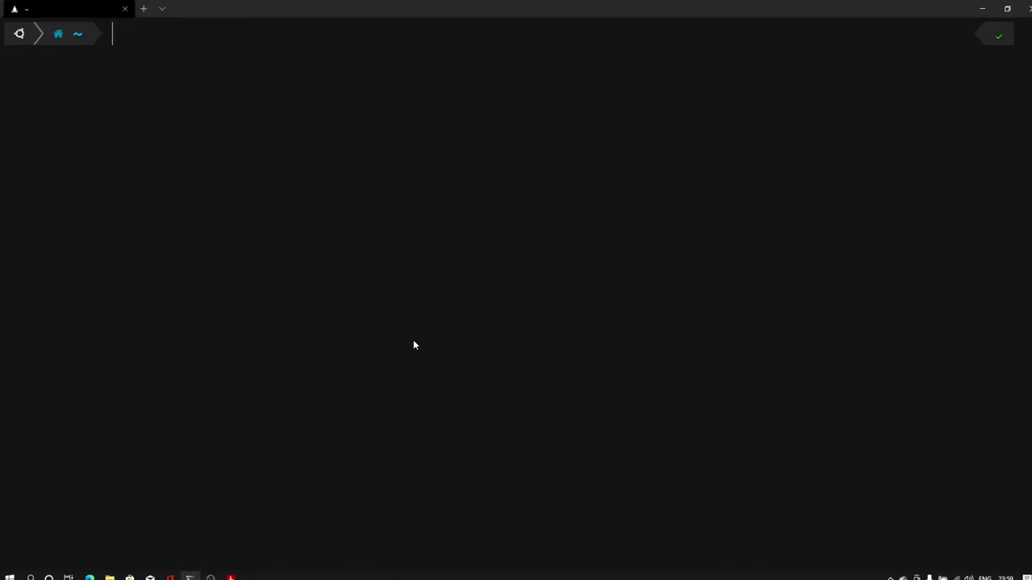
pyautogui.write('cd $FOAM_RUN')
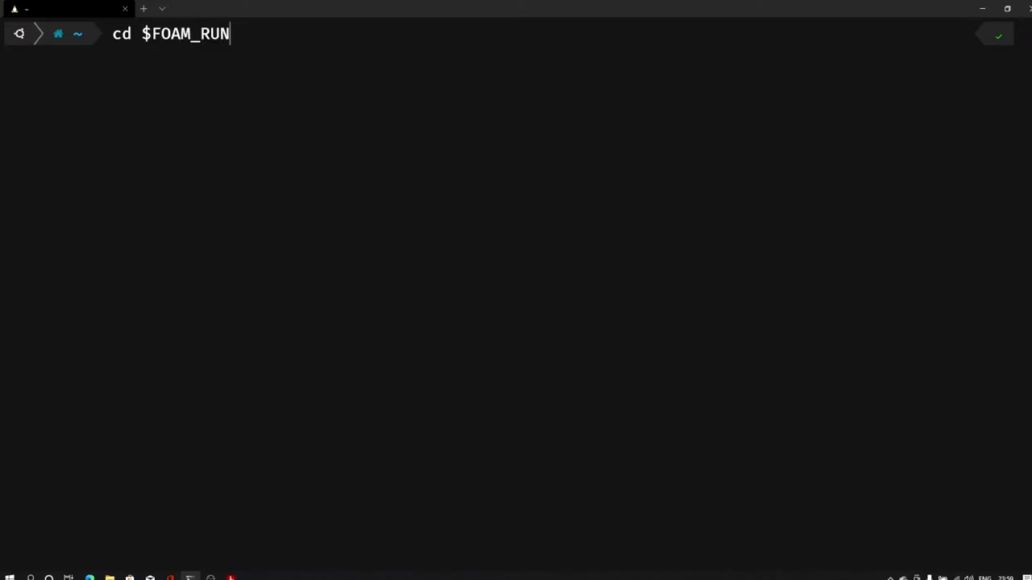
pyautogui.press('Return')
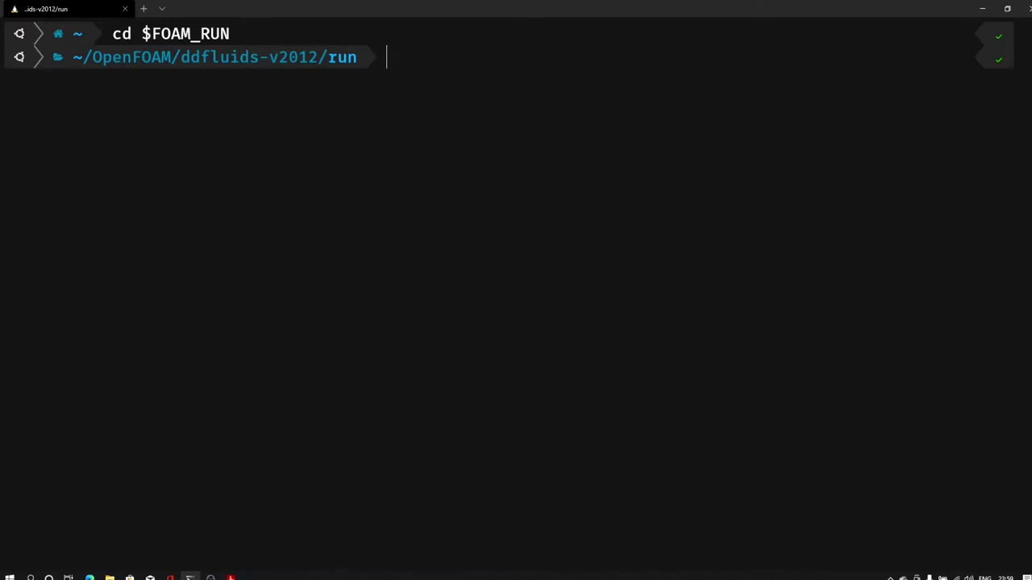
# Step: Enter the command cp -r $FOAM_TUTORIALS/incompressible/icoFoam/elbow, completing the path with Tab
pyautogui.write('cp -r')
pyautogui.write('$FOAM_TUTO')
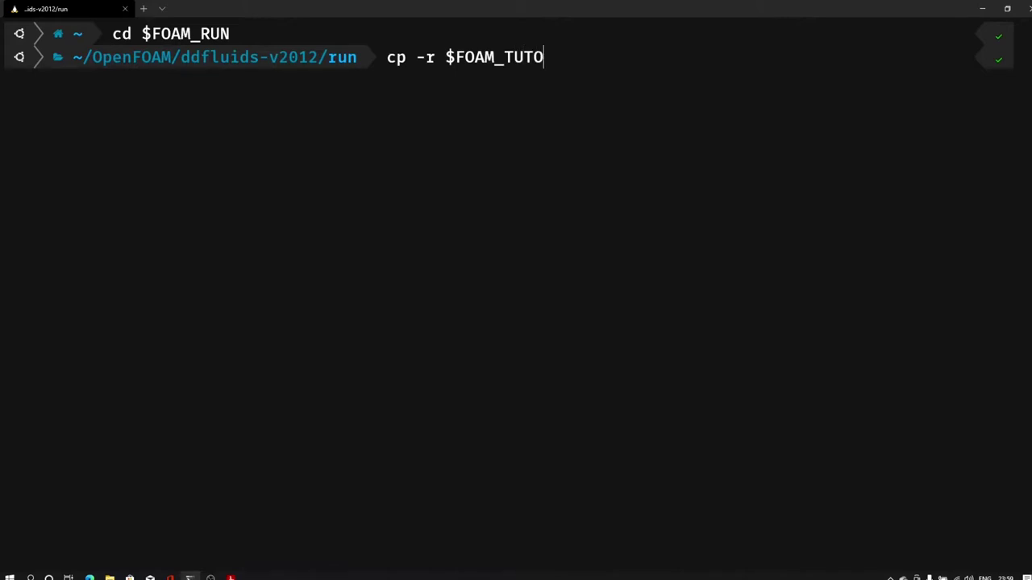
pyautogui.press('Tab')
pyautogui.write('ic')
pyautogui.press('Tab')
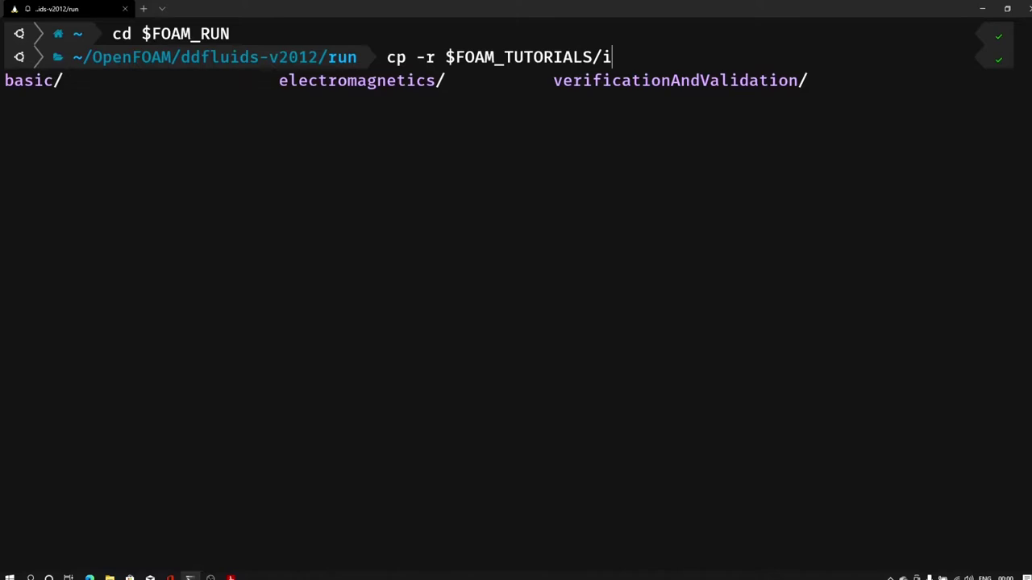
pyautogui.write('n')
pyautogui.press('Tab')
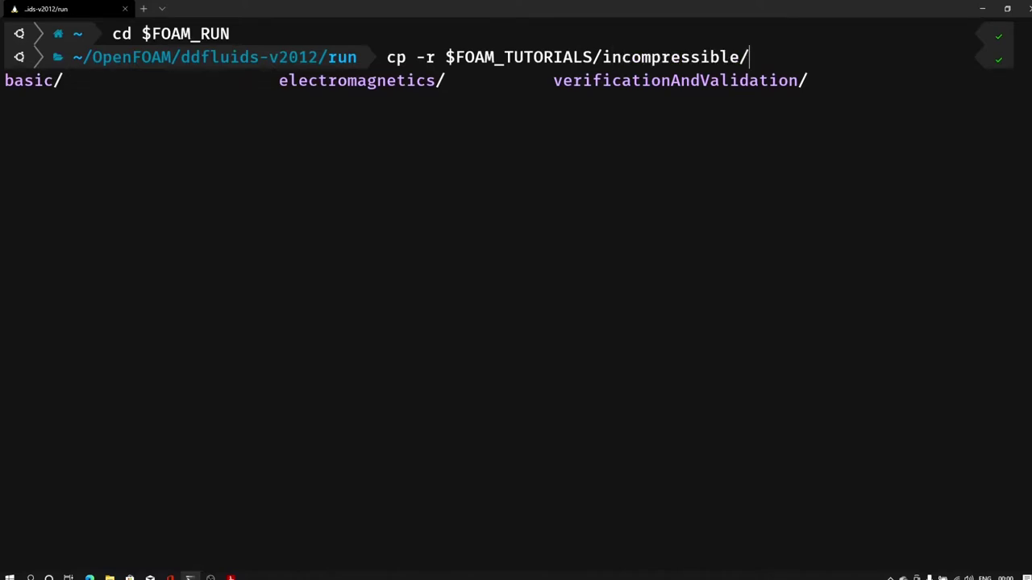
pyautogui.write('ico')
pyautogui.press('Tab')
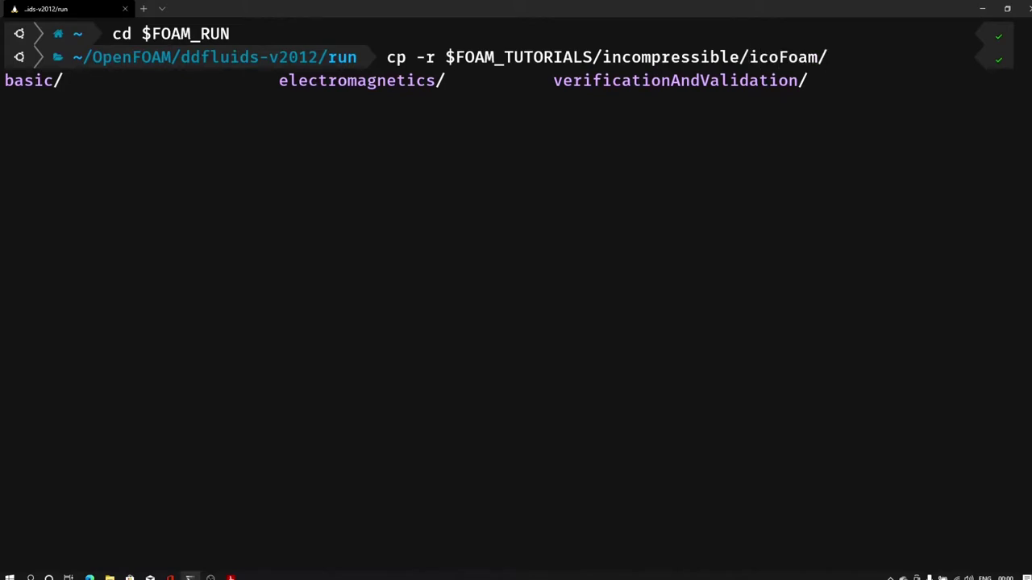
pyautogui.write('e')
pyautogui.press('Tab')
pyautogui.press('BackSpace')
# Step: Copy the elbow case here and list the run folder, showing cavity, pitzDaily and elbow
pyautogui.write('.')
pyautogui.press('Return')
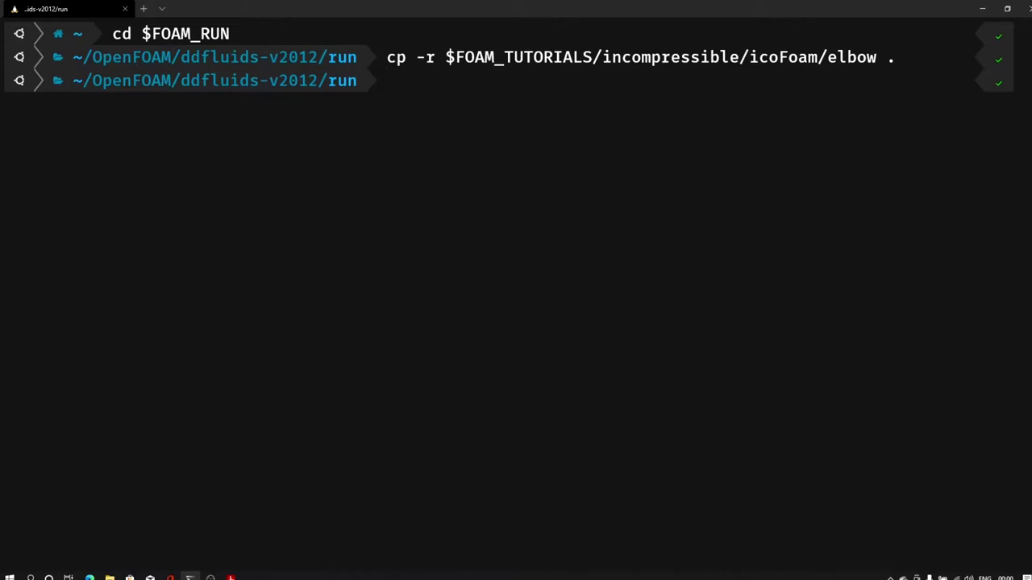
pyautogui.write('ls')
pyautogui.press('Return')
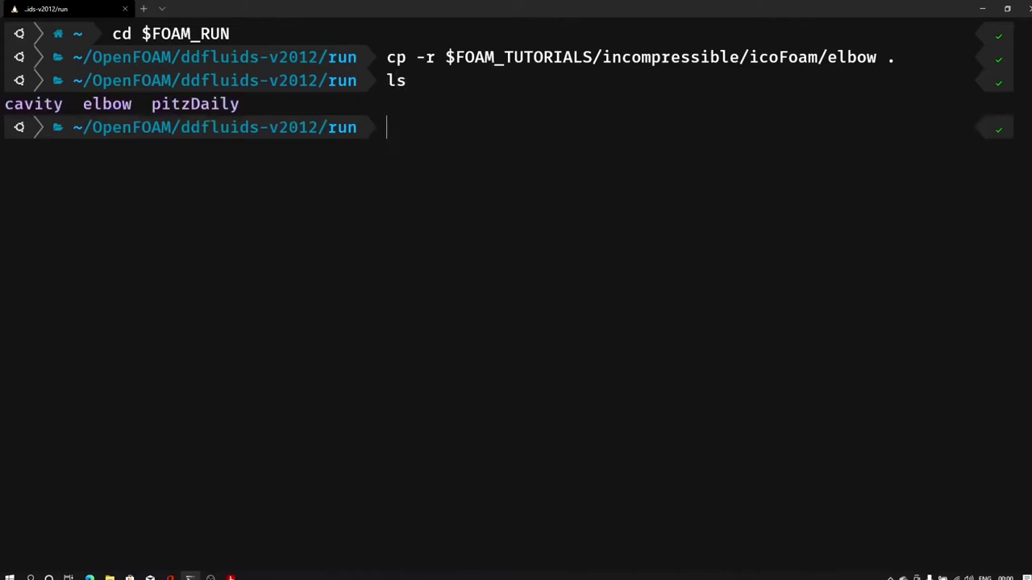
pyautogui.doubleClick(28, 107)
pyautogui.doubleClick(187, 107)
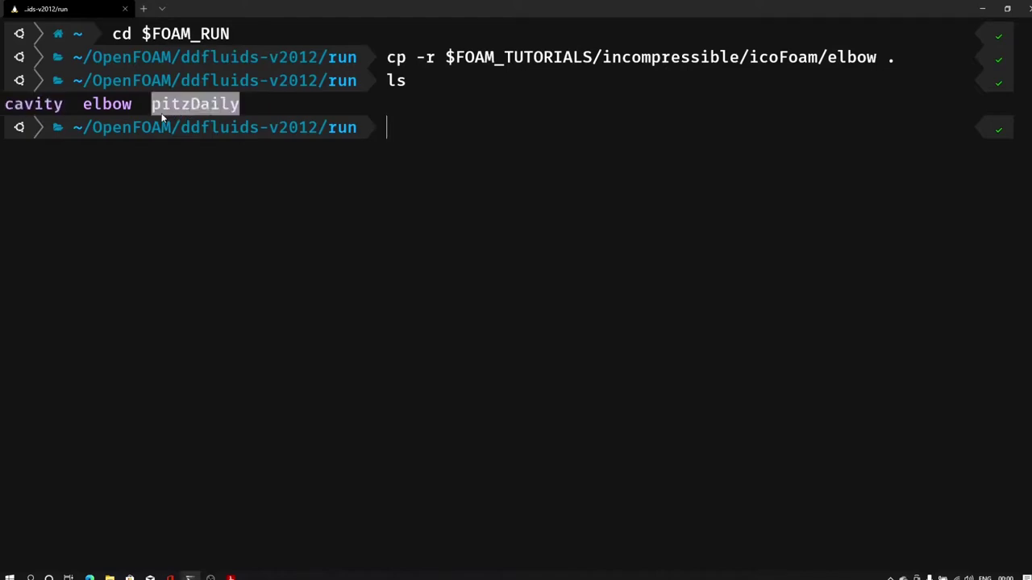
pyautogui.click(101, 106)
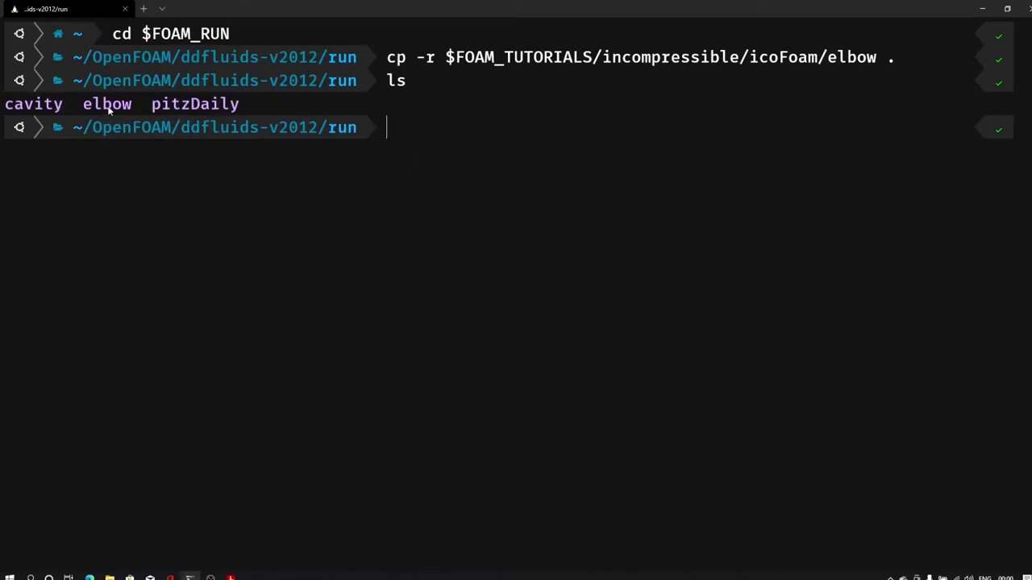
pyautogui.doubleClick(107, 105)
pyautogui.click(410, 137)
# Step: Move into the elbow case folder and list its contents
pyautogui.write('cd e')
pyautogui.press('Tab')
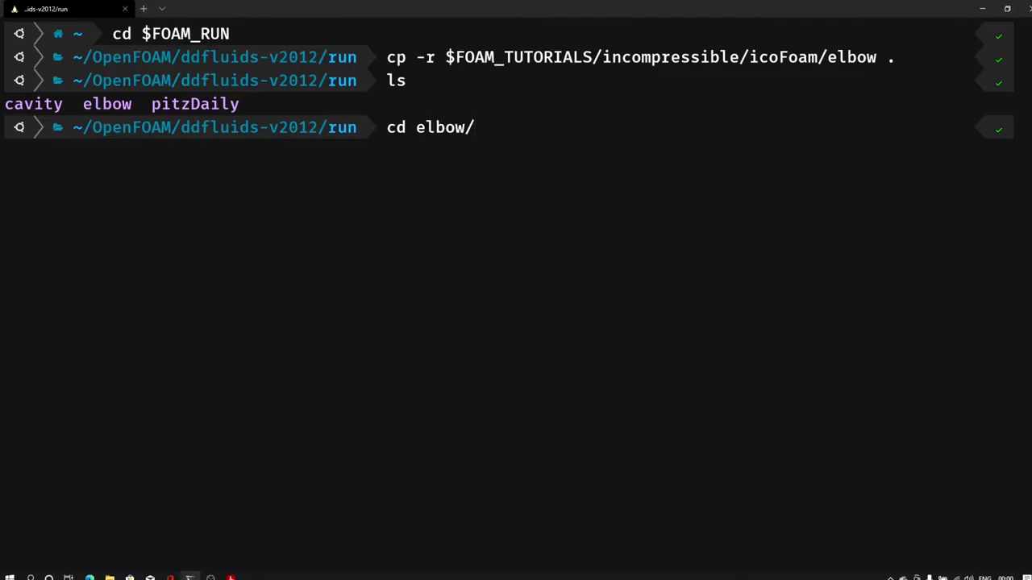
pyautogui.press('Return')
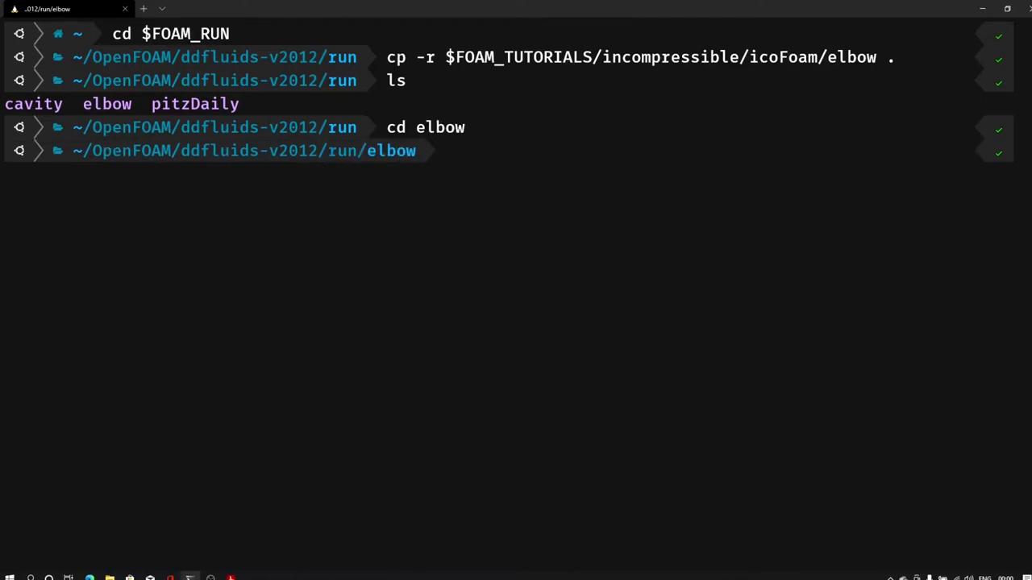
pyautogui.write('ls')
pyautogui.press('Return')
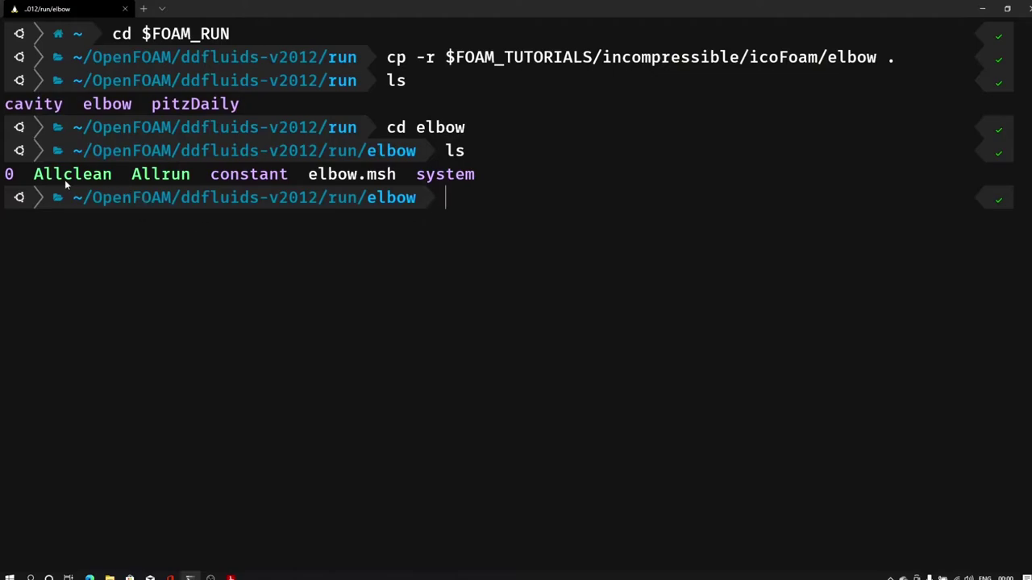
# Step: Point out the 0, constant and system folders, elbow.msh, Allrun and Allclean in the listing
pyautogui.doubleClick(9, 176)
pyautogui.doubleClick(267, 175)
pyautogui.doubleClick(460, 179)
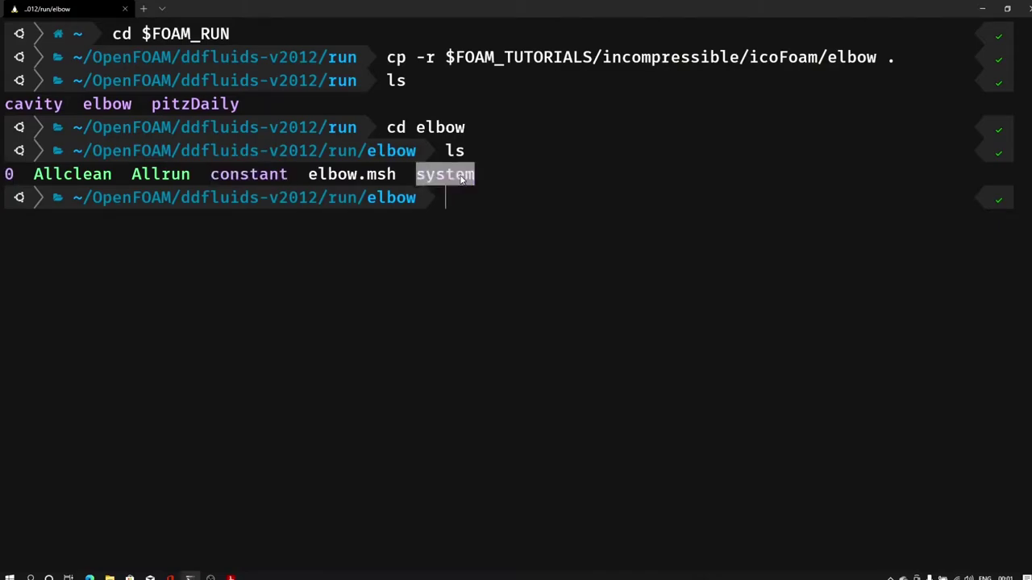
pyautogui.click(337, 177)
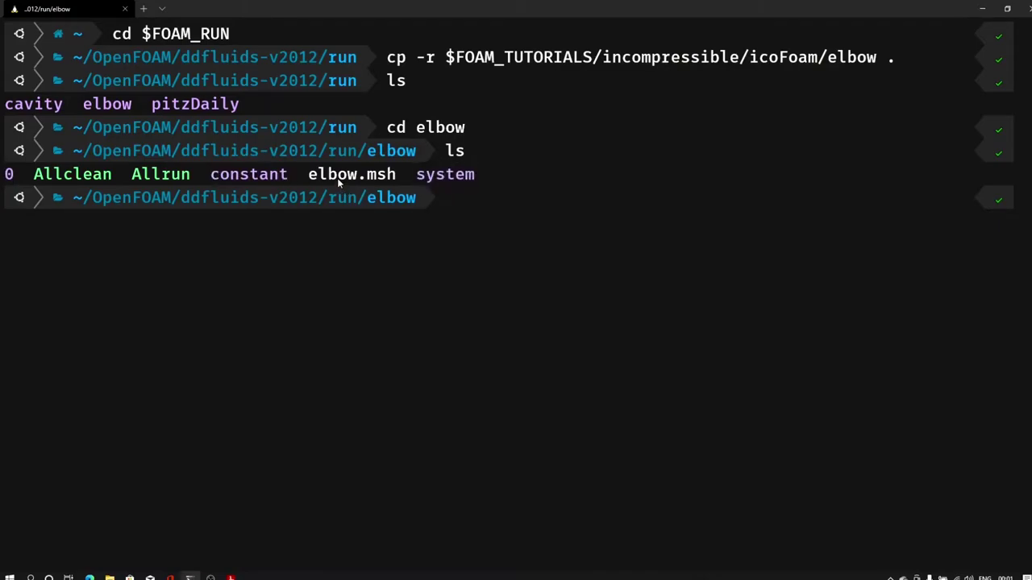
pyautogui.doubleClick(337, 177)
pyautogui.moveTo(398, 177); pyautogui.dragTo(311, 176)
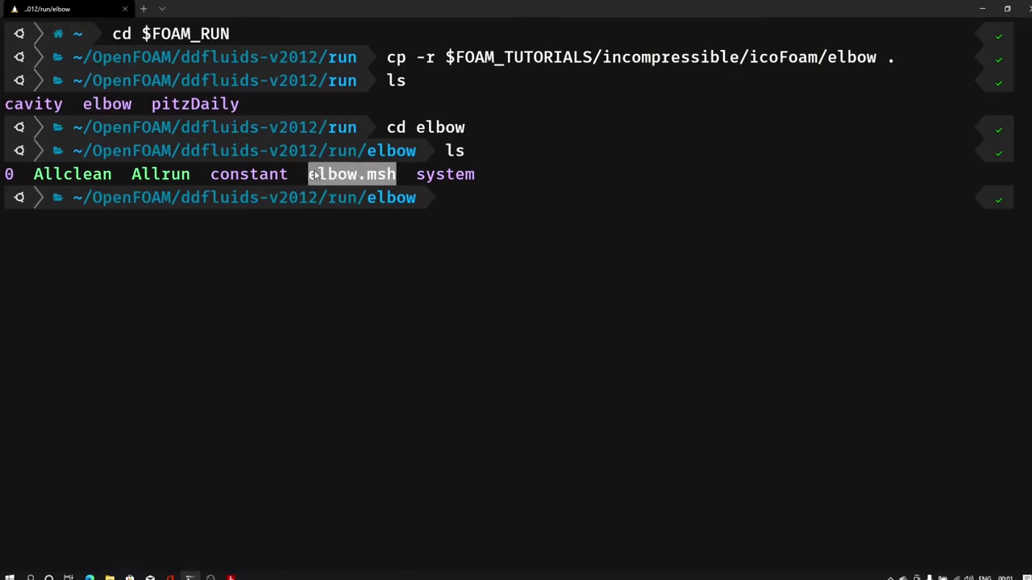
pyautogui.moveTo(191, 176); pyautogui.dragTo(123, 176)
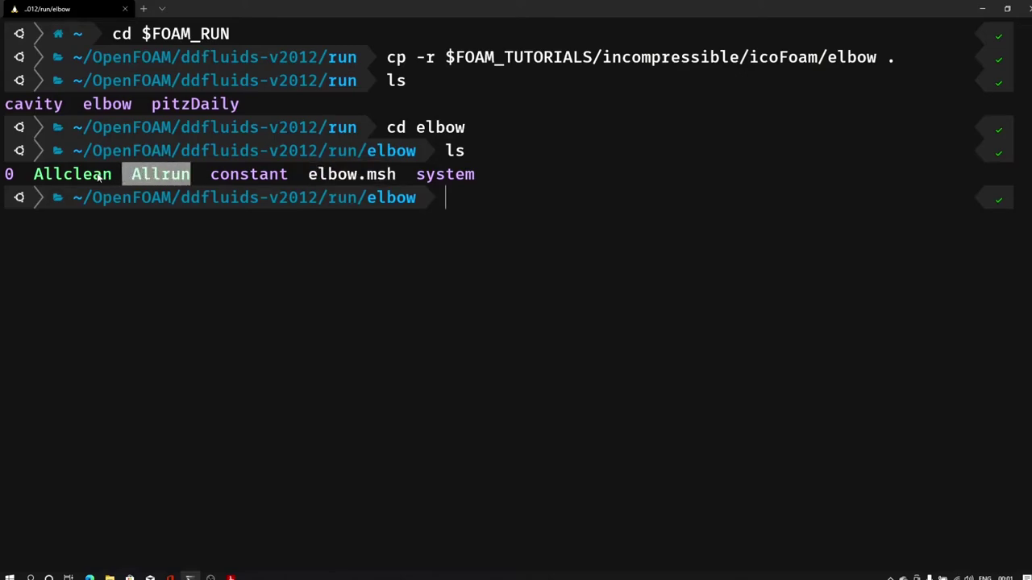
pyautogui.moveTo(34, 176); pyautogui.dragTo(131, 176)
pyautogui.click(131, 176)
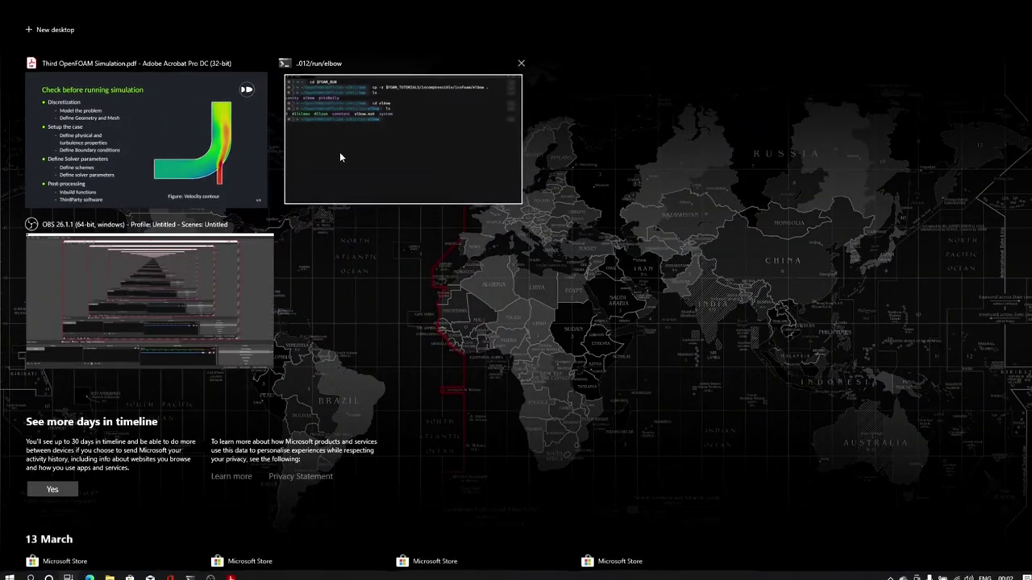
pyautogui.click(339, 151)
pyautogui.moveTo(310, 176); pyautogui.dragTo(392, 183)
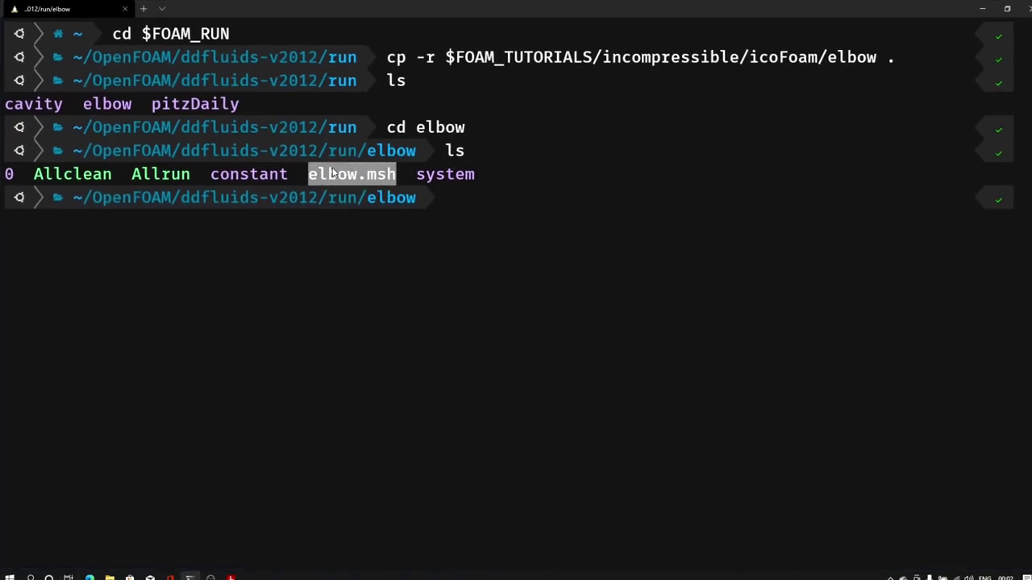
pyautogui.rightClick(378, 175)
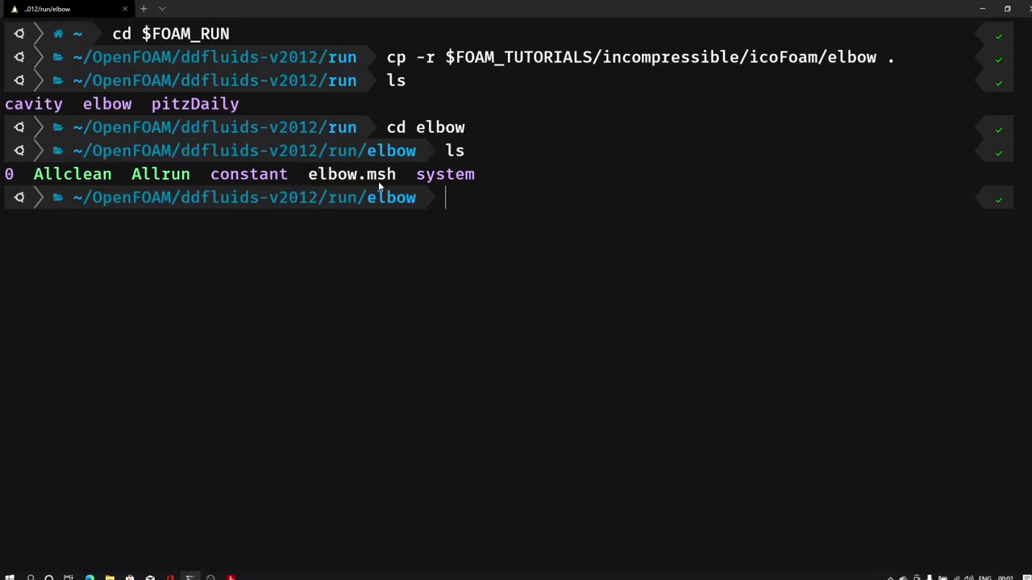
pyautogui.hotkey('alt', 'Tab')
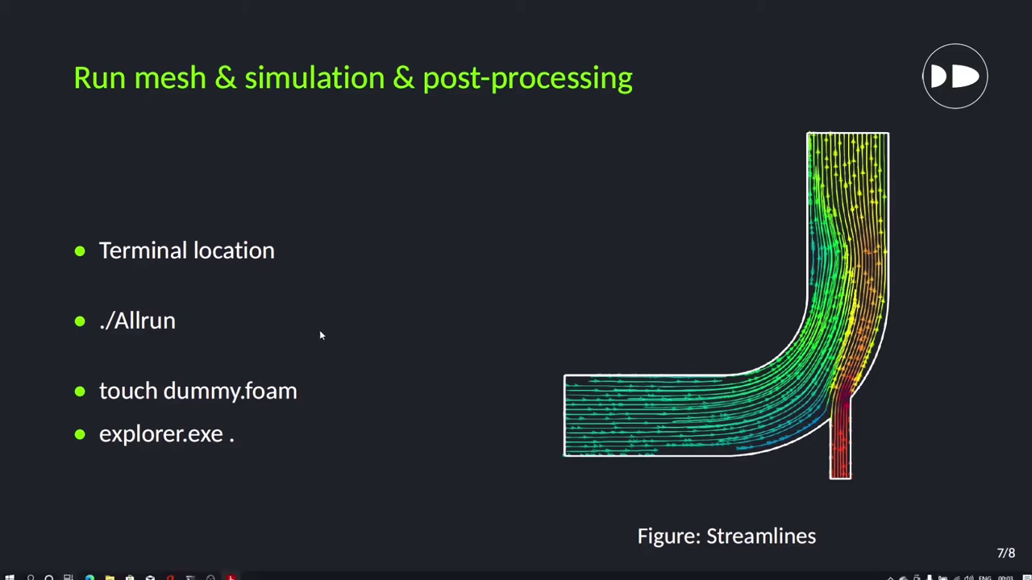
# Step: Return to the terminal, point out Allrun, and begin the notepad.exe command
pyautogui.press('super+Tab')
pyautogui.click(328, 148)
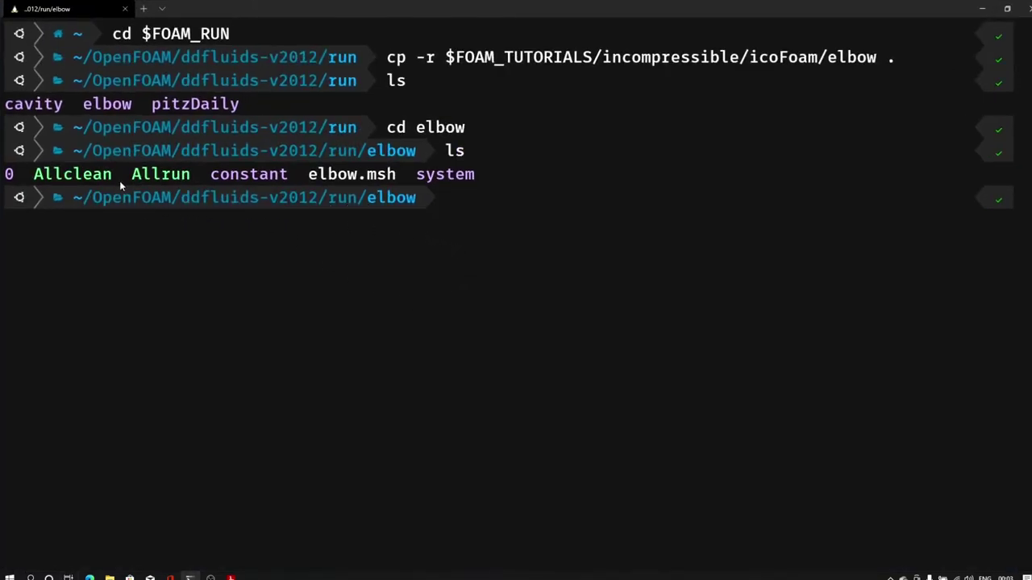
pyautogui.doubleClick(156, 179)
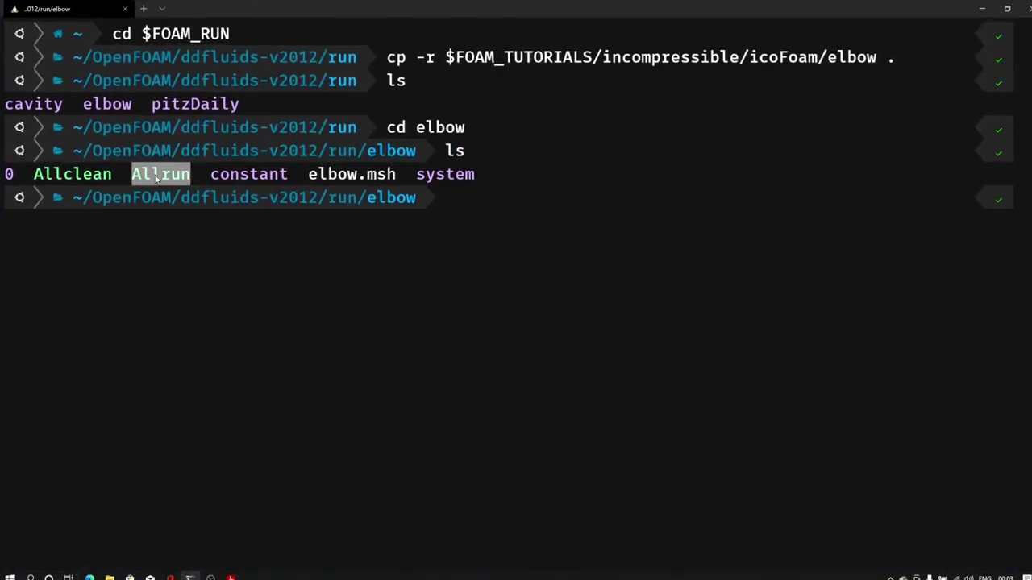
pyautogui.click(443, 208)
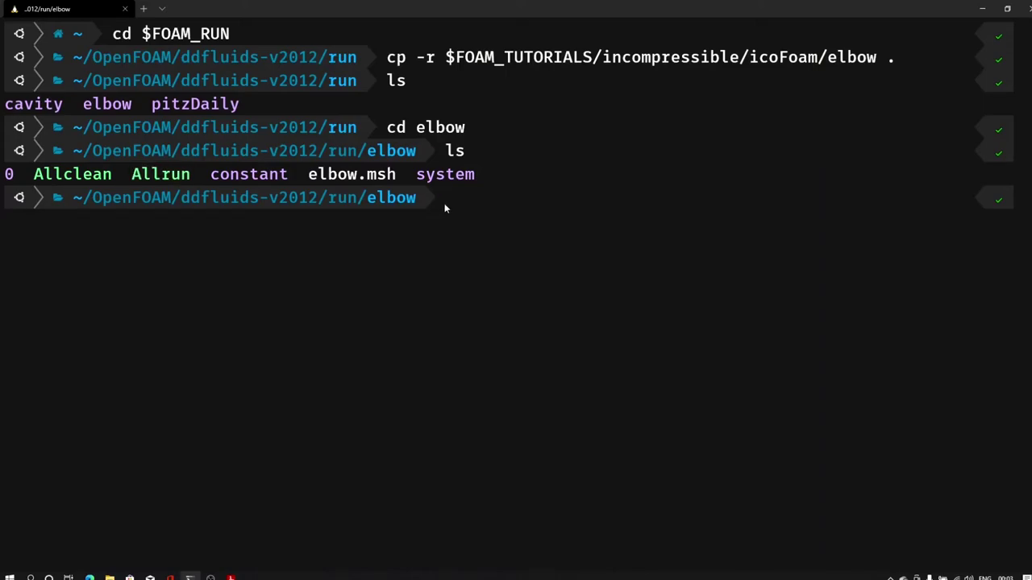
pyautogui.write('note')
pyautogui.press('Tab')
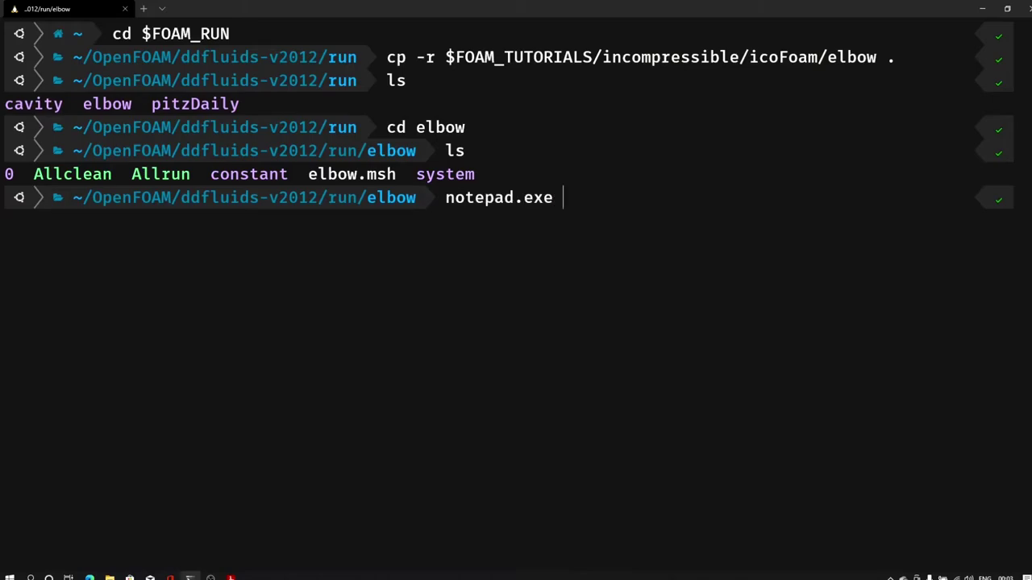
# Step: Open the Allrun script in Notepad and maximize the window
pyautogui.write('Allr')
pyautogui.press('Tab')
pyautogui.press('Return')
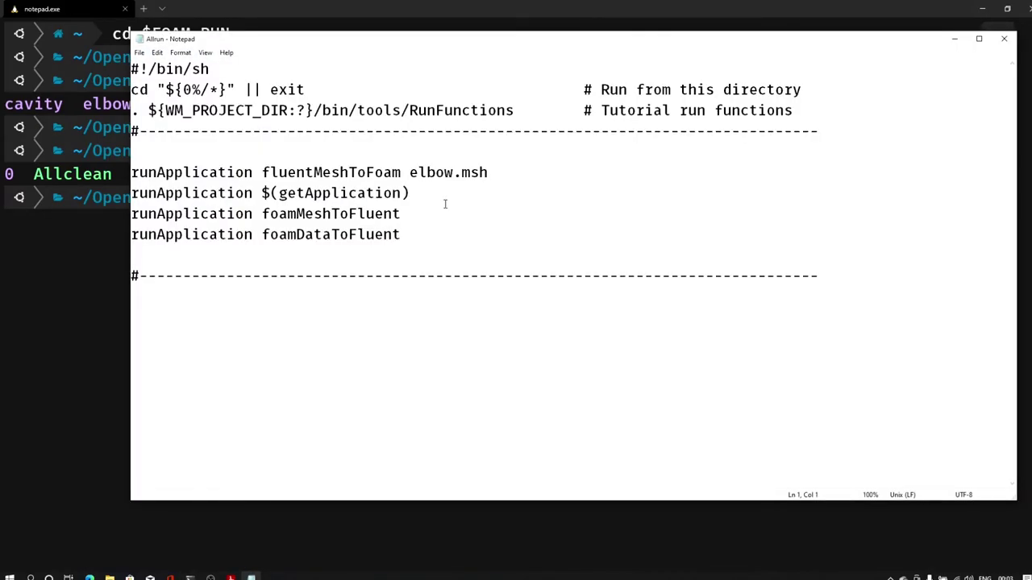
pyautogui.doubleClick(388, 39)
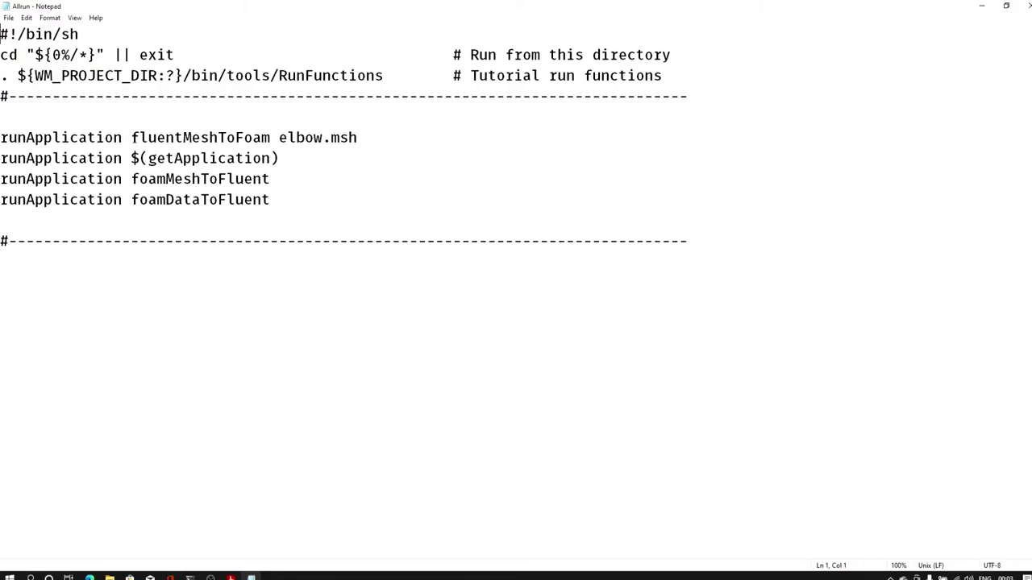
# Step: Highlight the fluentMeshToFoam elbow.msh and $(getApplication) lines, then close Notepad
pyautogui.moveTo(132, 137); pyautogui.dragTo(271, 137)
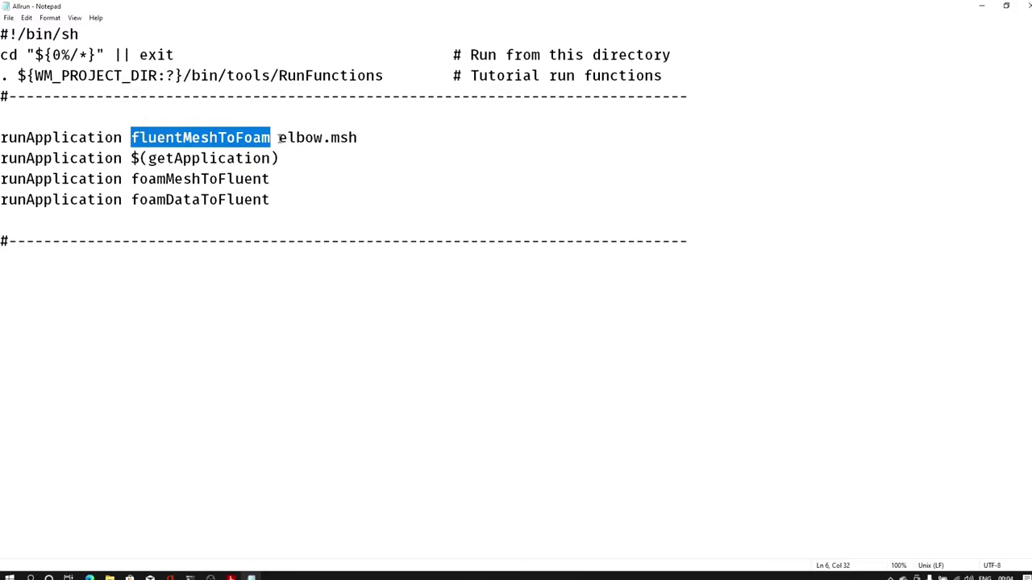
pyautogui.moveTo(279, 139); pyautogui.dragTo(367, 144)
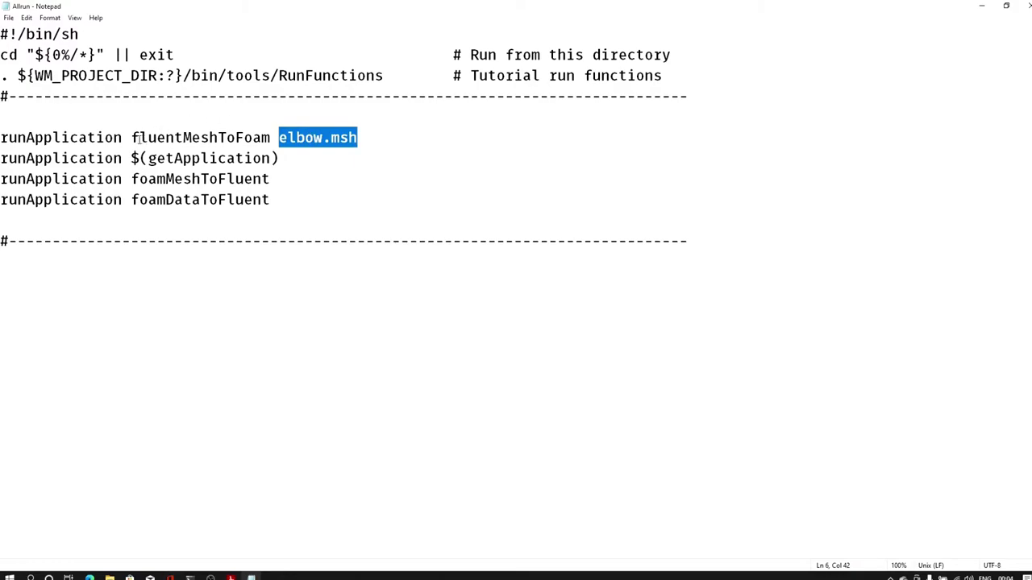
pyautogui.moveTo(133, 138); pyautogui.dragTo(271, 139)
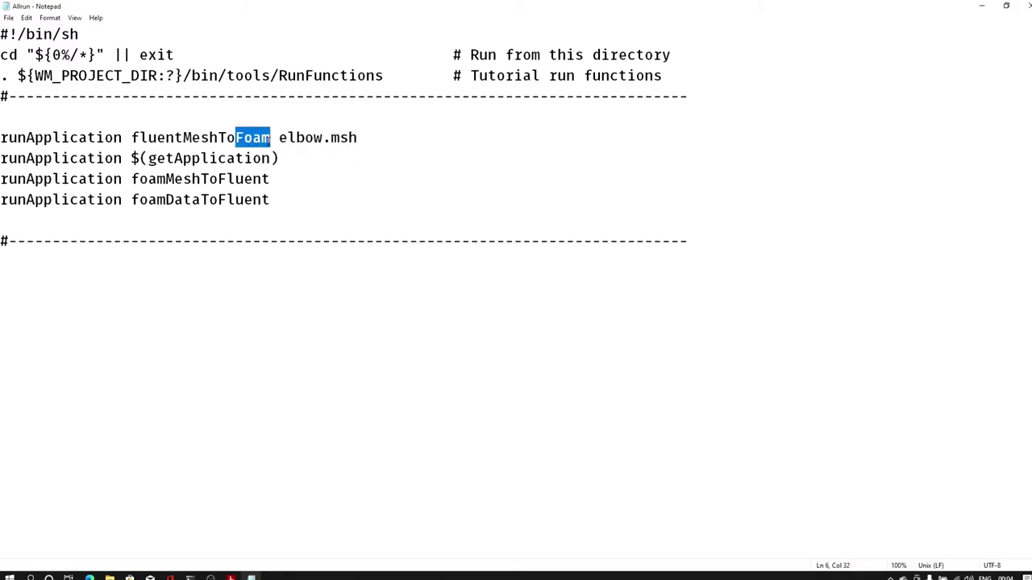
pyautogui.click(148, 137)
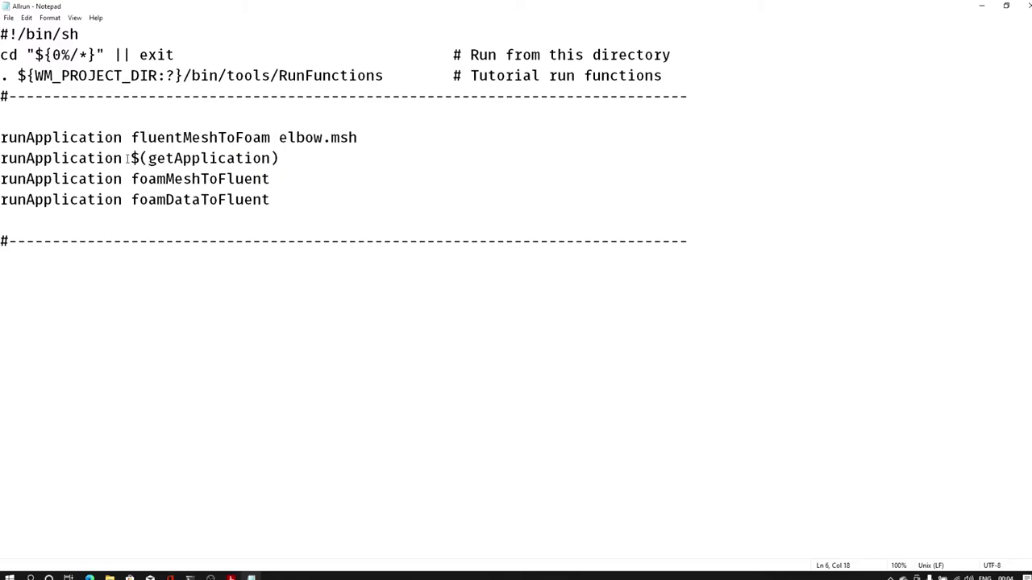
pyautogui.moveTo(131, 158)
pyautogui.mouseDown()
pyautogui.moveTo(282, 158)
pyautogui.moveTo(131, 158)
pyautogui.mouseUp()
pyautogui.click(282, 157)
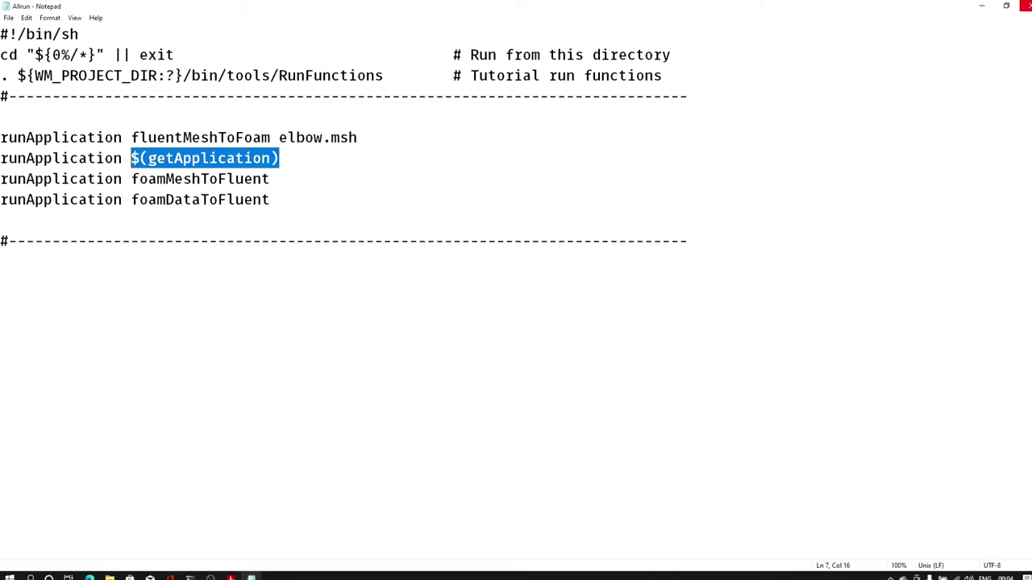
pyautogui.click(1026, 6)
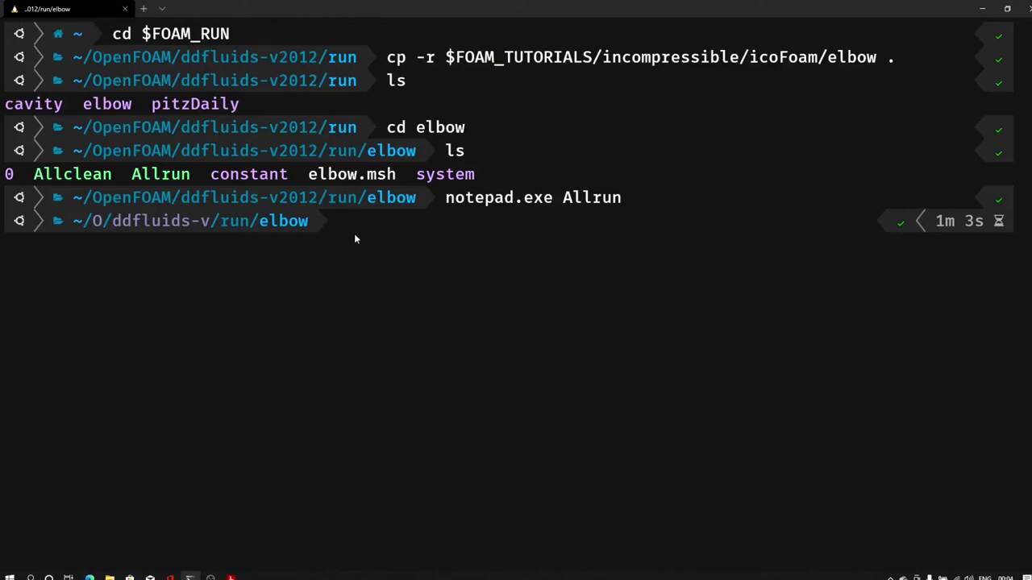
# Step: Run ./Allrun and highlight icoFoam, foamMeshToFluent and foamDataToFluent in its output
pyautogui.write('./Allr')
pyautogui.press('Tab')
pyautogui.press('Return')
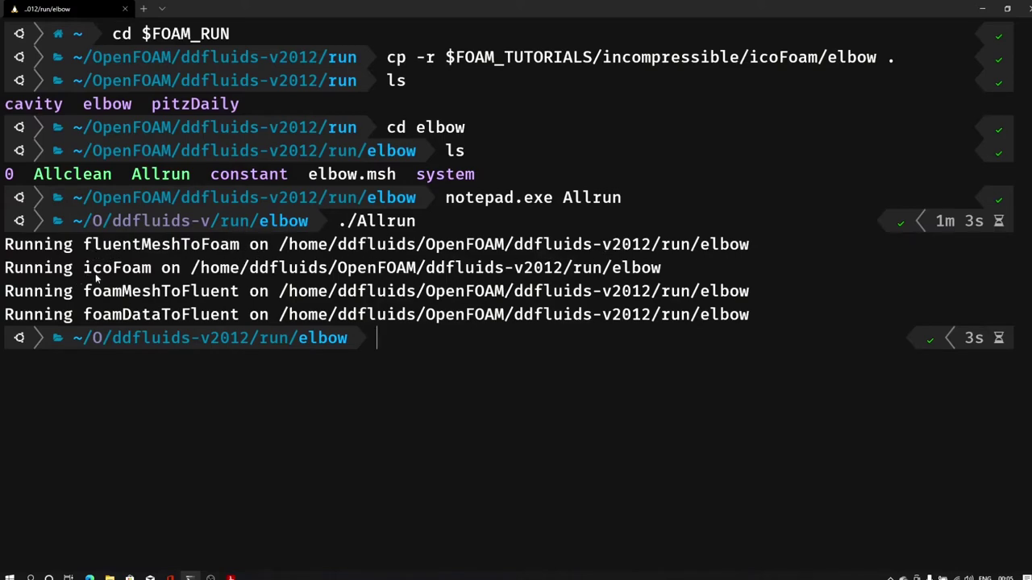
pyautogui.moveTo(88, 273); pyautogui.dragTo(155, 272)
pyautogui.moveTo(85, 293); pyautogui.dragTo(237, 304)
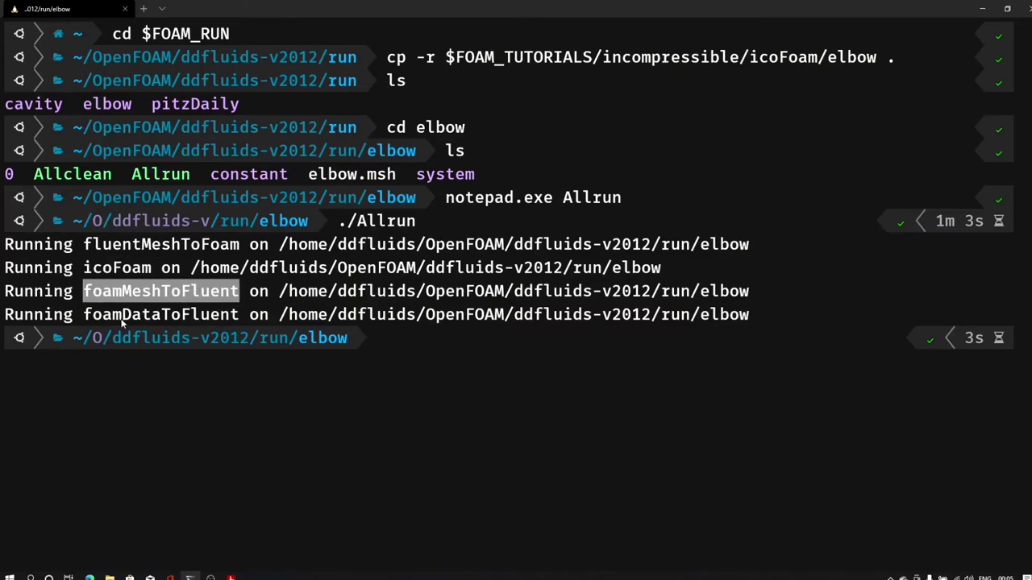
pyautogui.moveTo(86, 318); pyautogui.dragTo(240, 319)
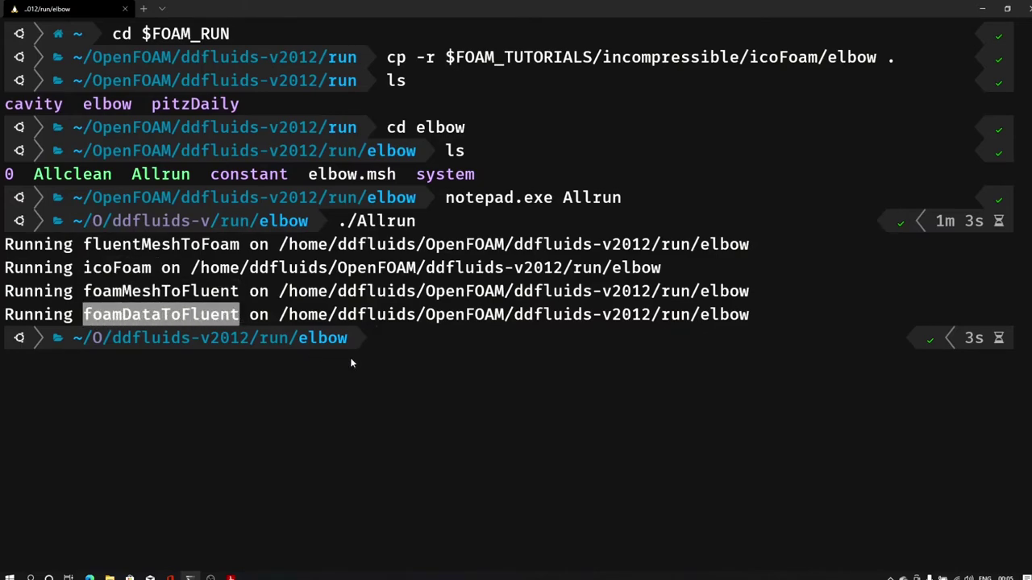
pyautogui.click(374, 356)
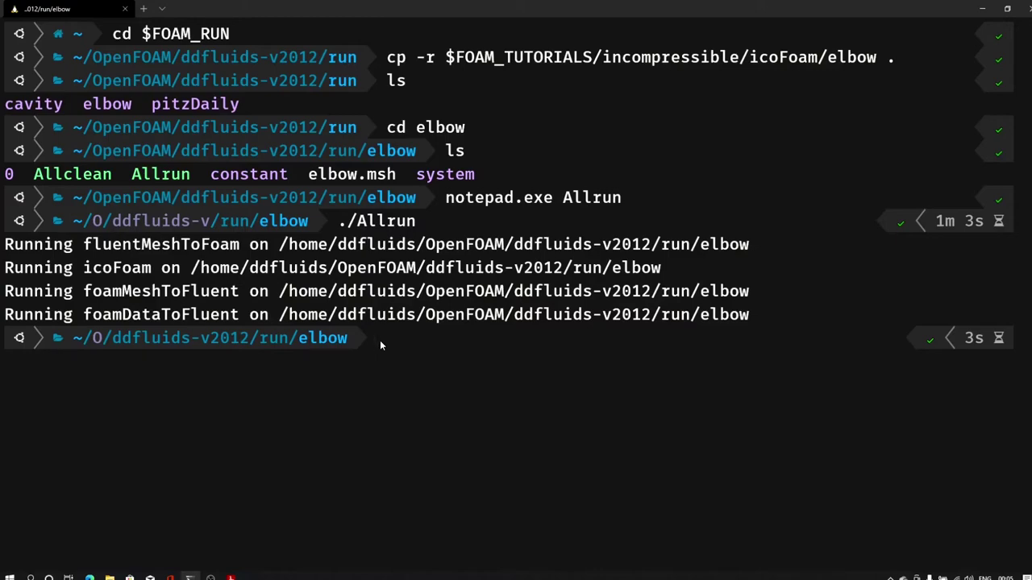
# Step: Create an empty dummy.foam with touch, then open the elbow folder via explorer.exe
pyautogui.write('touch dummy.foa')
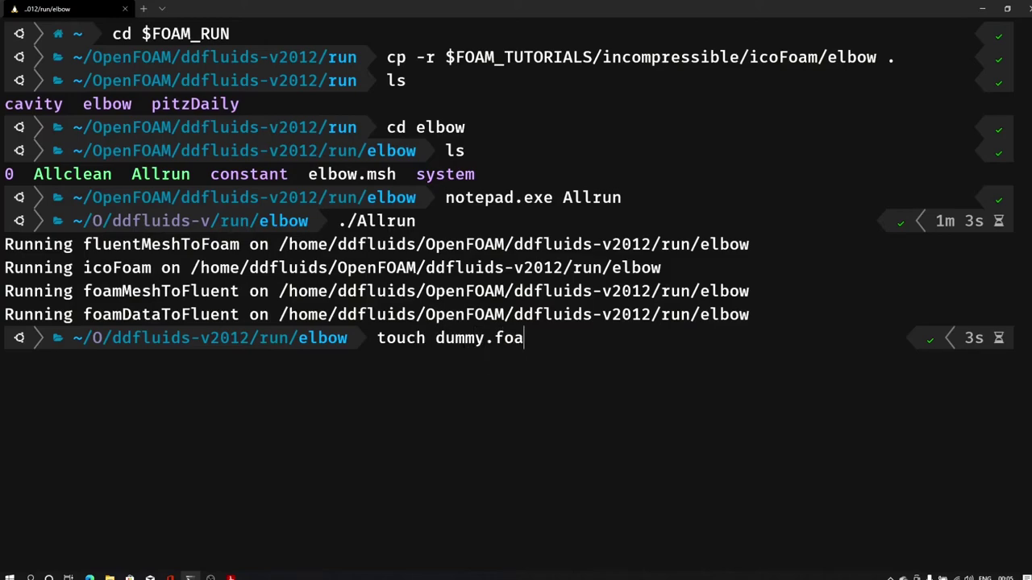
pyautogui.write('m')
pyautogui.press('Return')
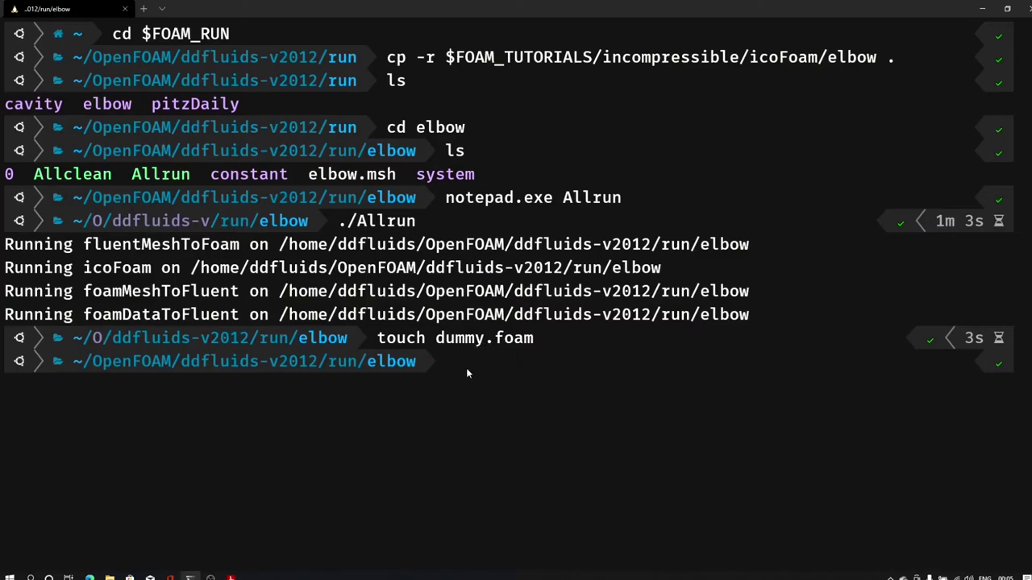
pyautogui.write('explorer.exe .')
pyautogui.press('Return')
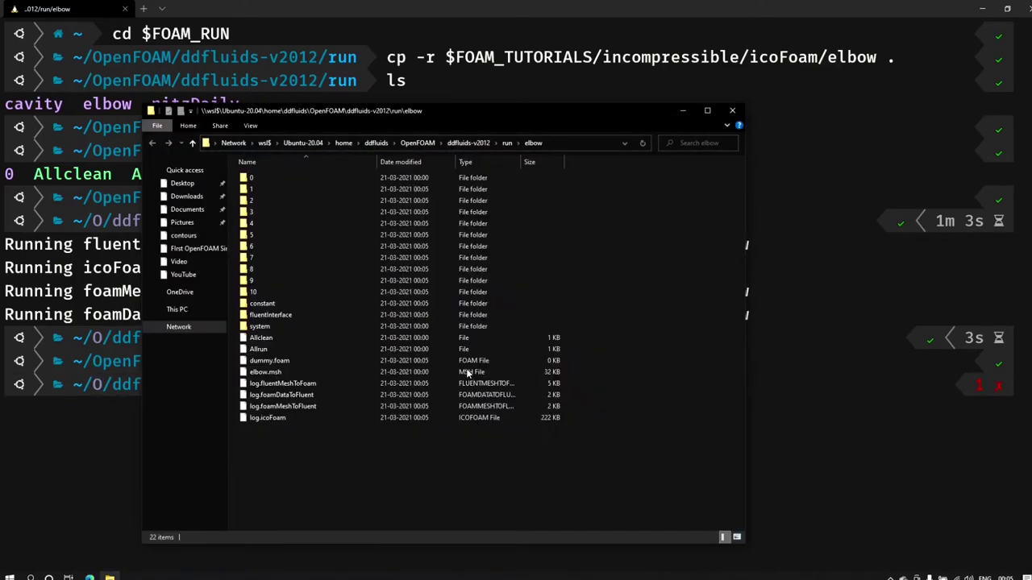
# Step: Maximize File Explorer and open dummy.foam so ParaView loads the elbow case
pyautogui.click(707, 111)
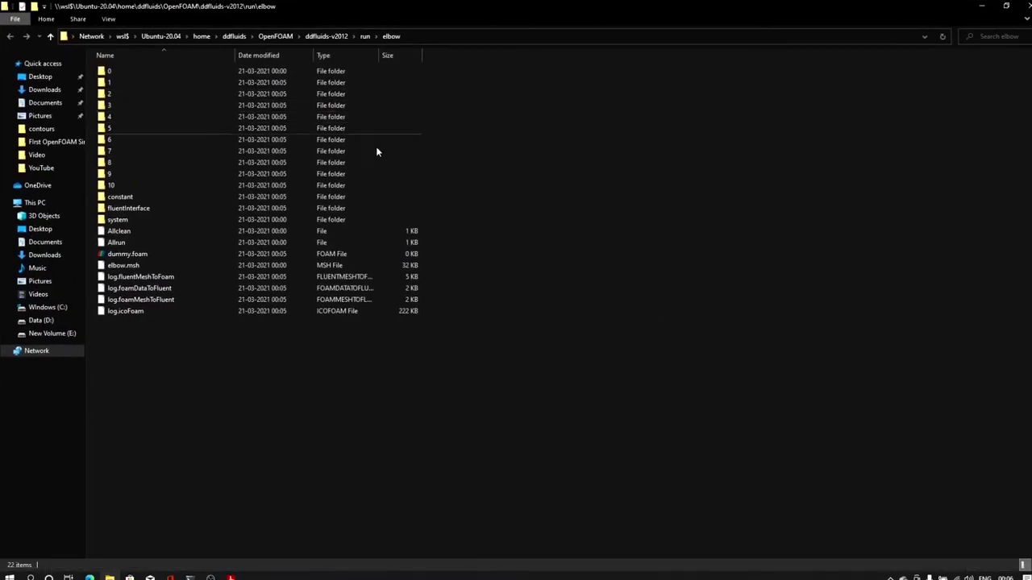
pyautogui.click(134, 256)
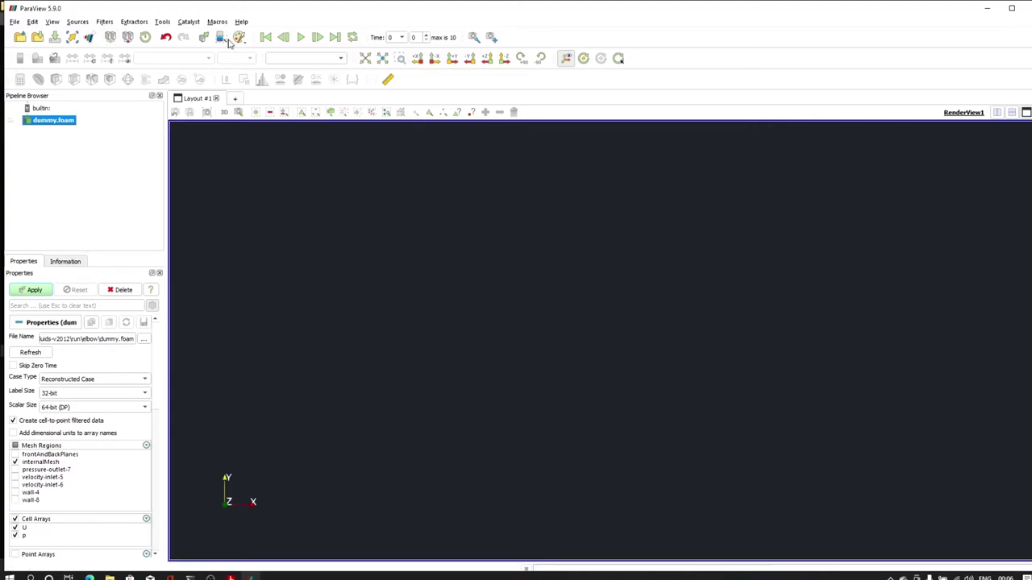
# Step: Apply to load the elbow, colour it Solid Color with Surface With Edges, and zoom in
pyautogui.click(34, 291)
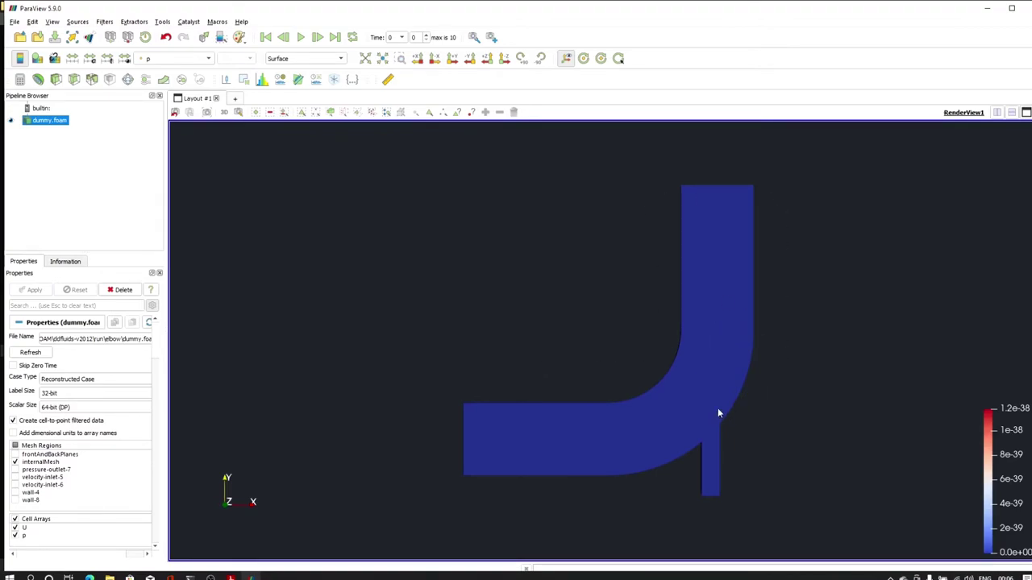
pyautogui.click(159, 60)
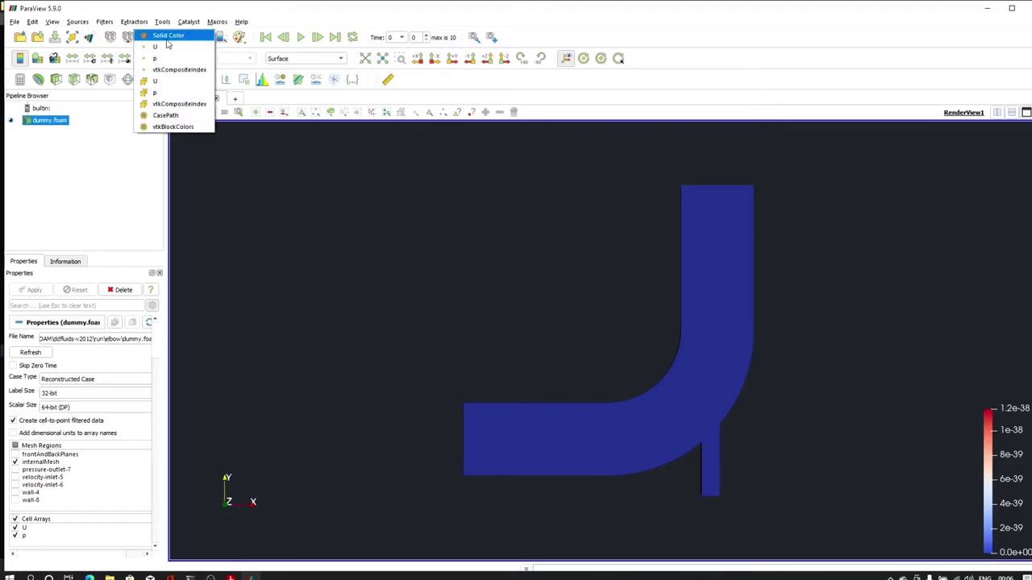
pyautogui.click(168, 40)
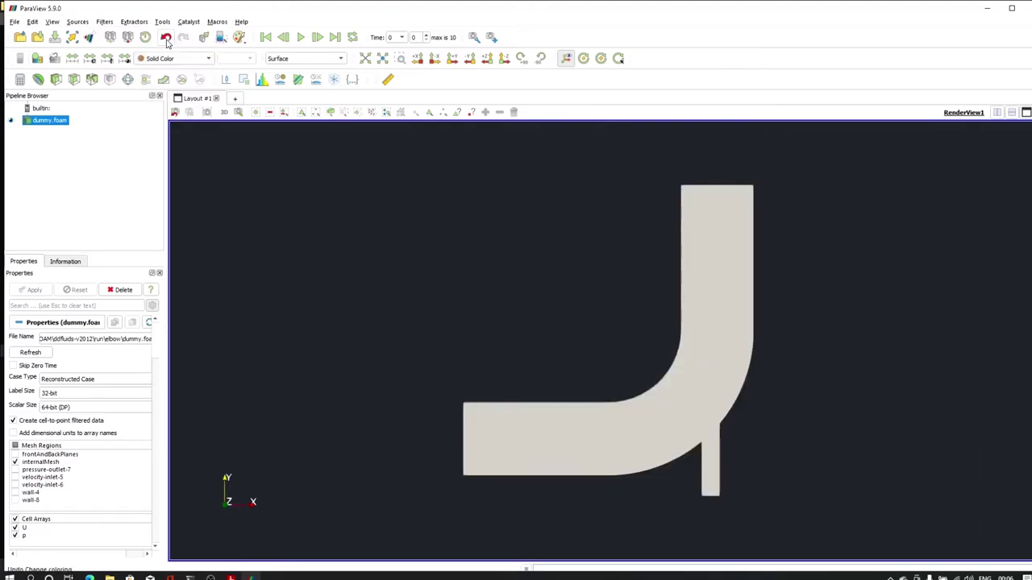
pyautogui.click(284, 61)
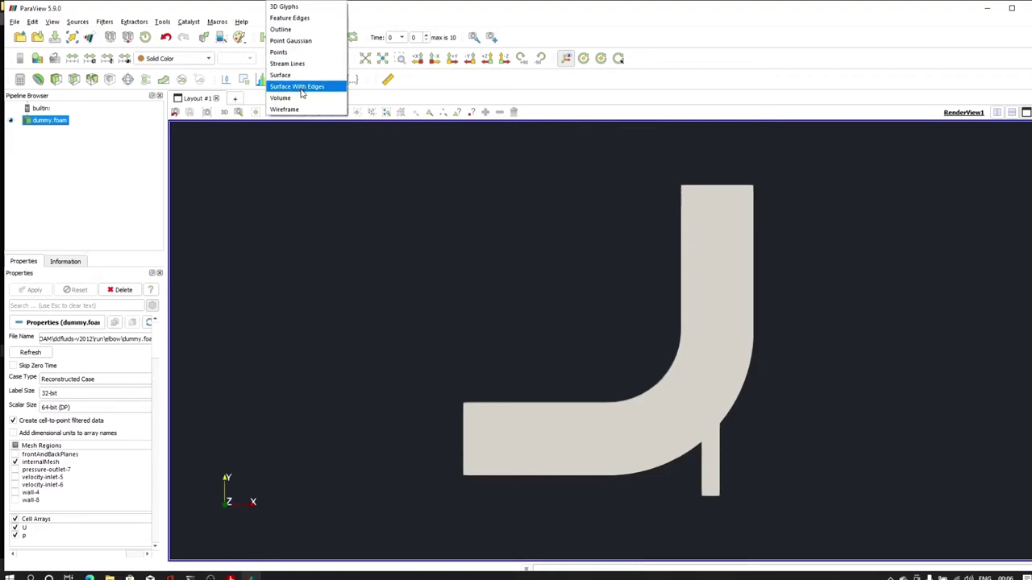
pyautogui.click(301, 90)
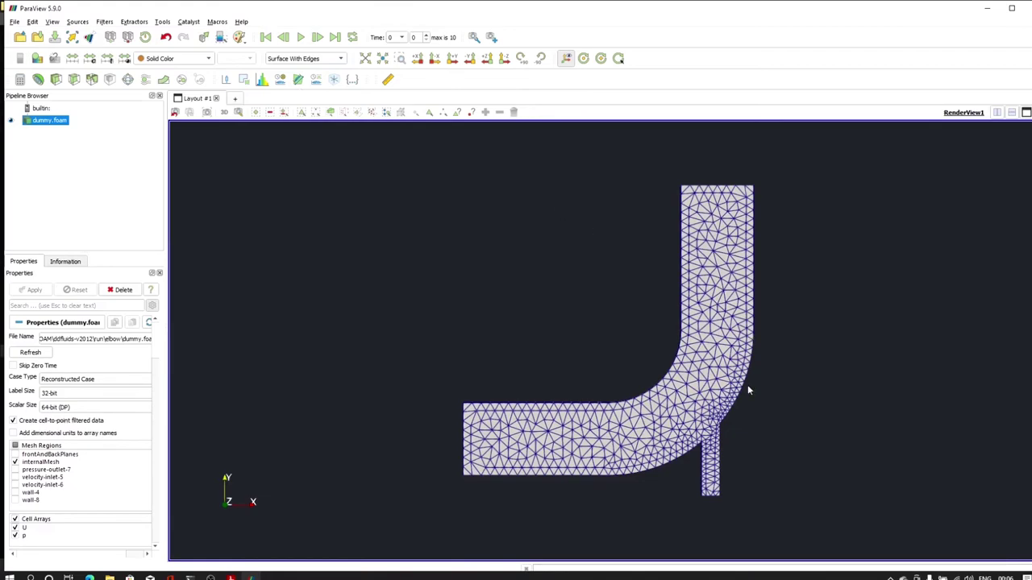
pyautogui.scroll(2, 748, 392)
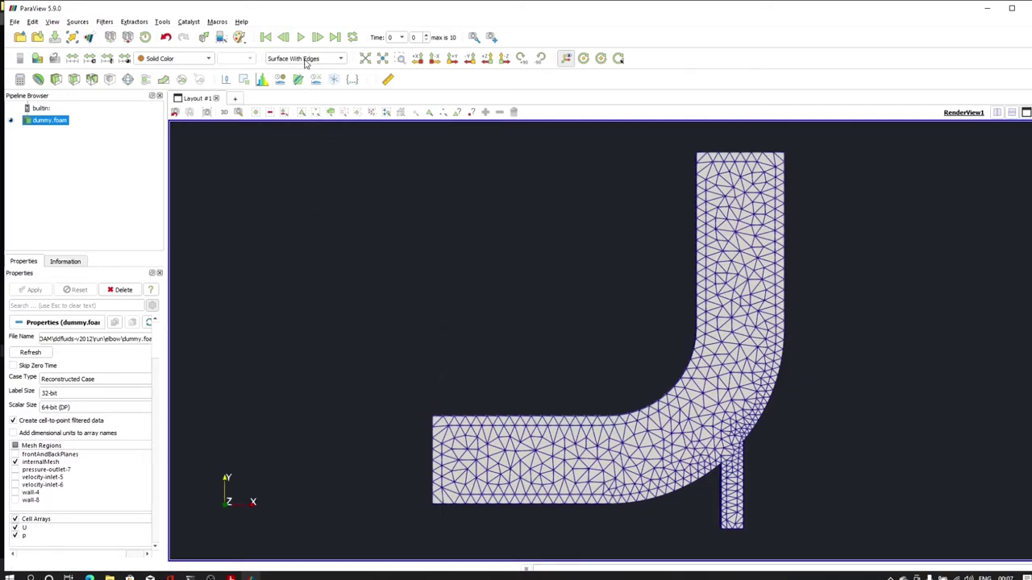
# Step: Show Surface coloured by U, play to time 10, and rescale colours to 0.091–3.6
pyautogui.click(306, 62)
pyautogui.click(298, 75)
pyautogui.click(164, 64)
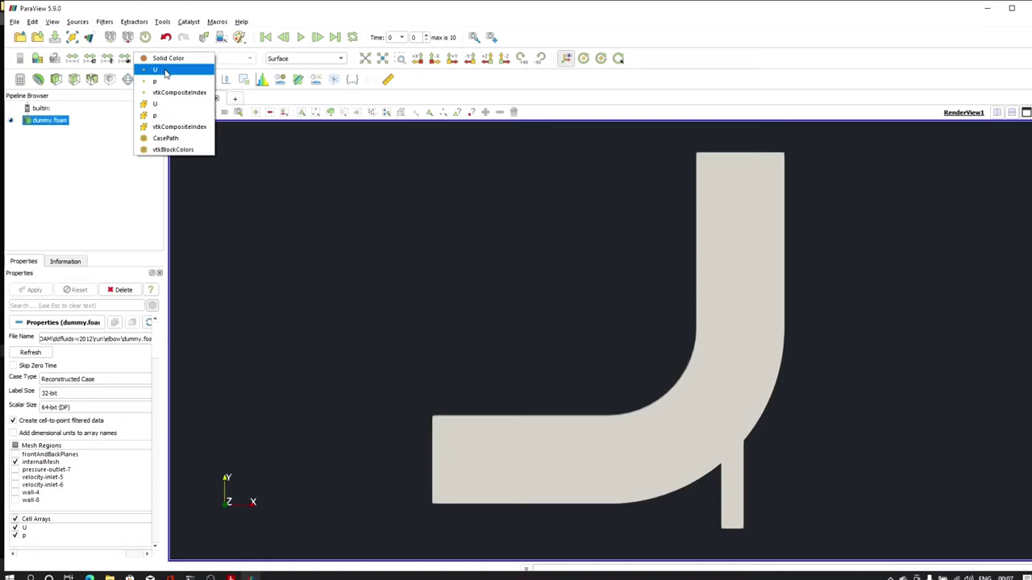
pyautogui.click(165, 71)
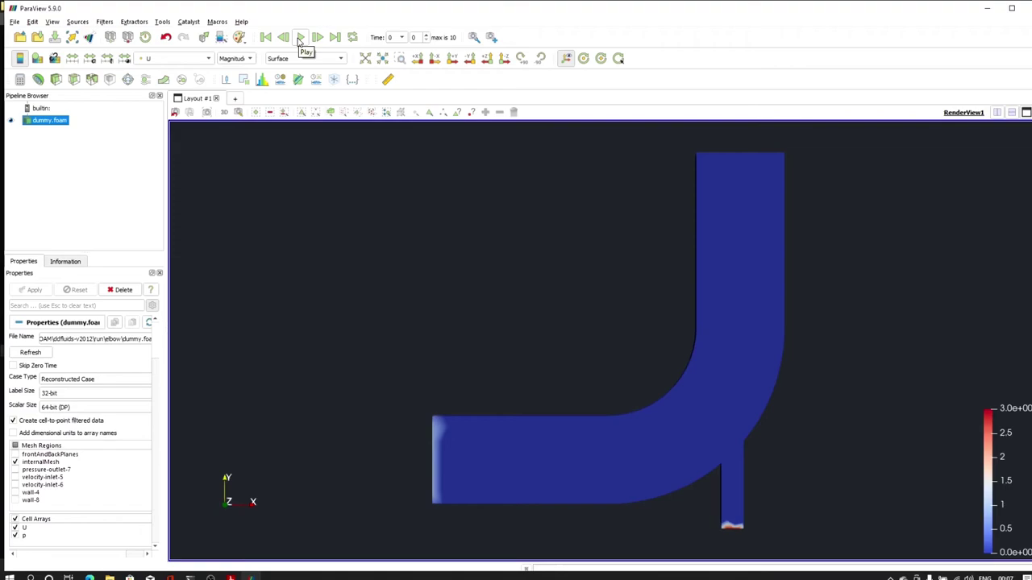
pyautogui.click(299, 40)
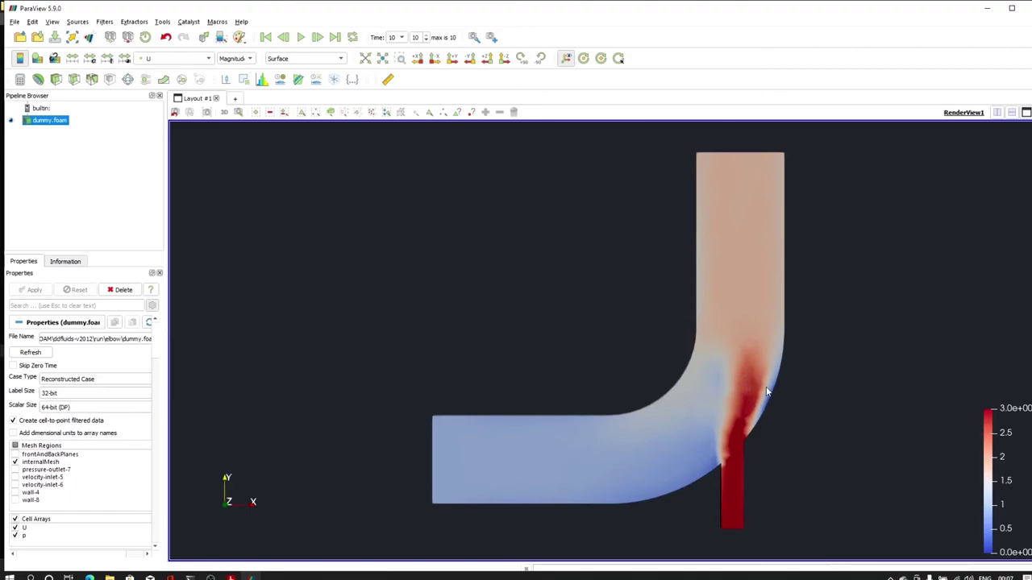
pyautogui.click(72, 58)
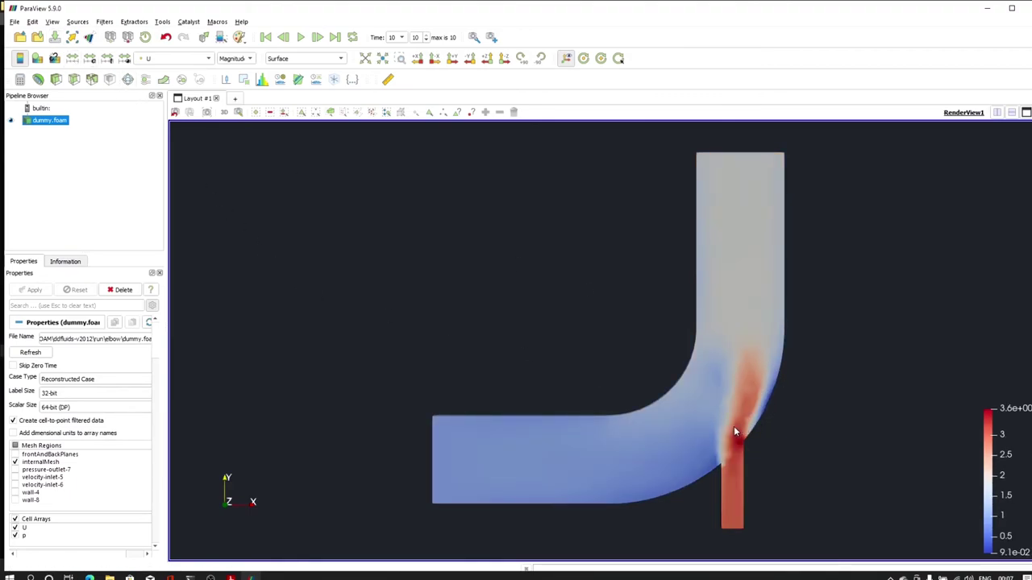